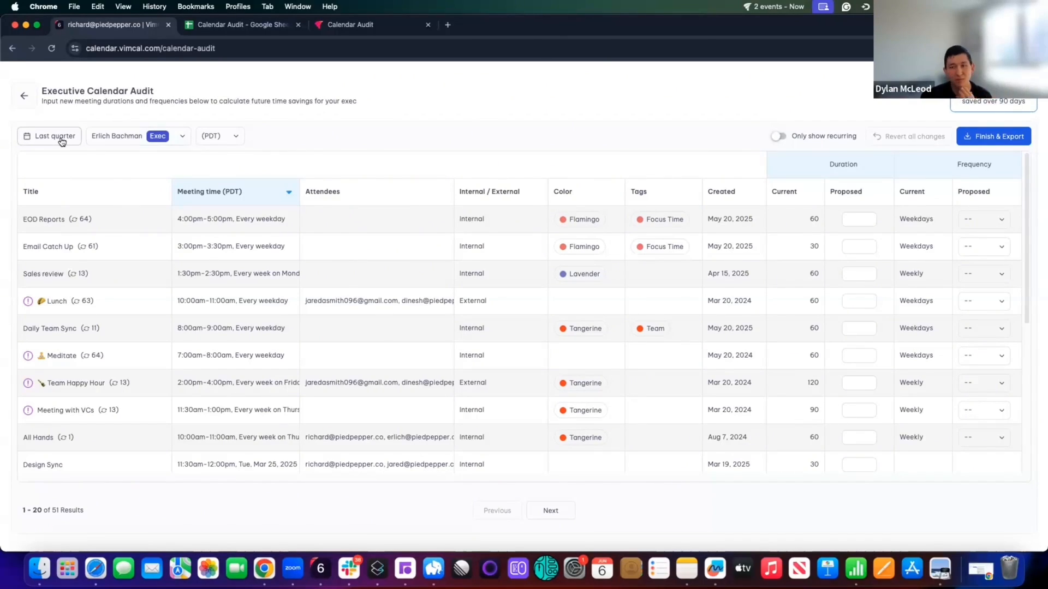
# View the audit's date range choices, keep the last quarter, and show only recurring meetings
pyautogui.click(61, 141)
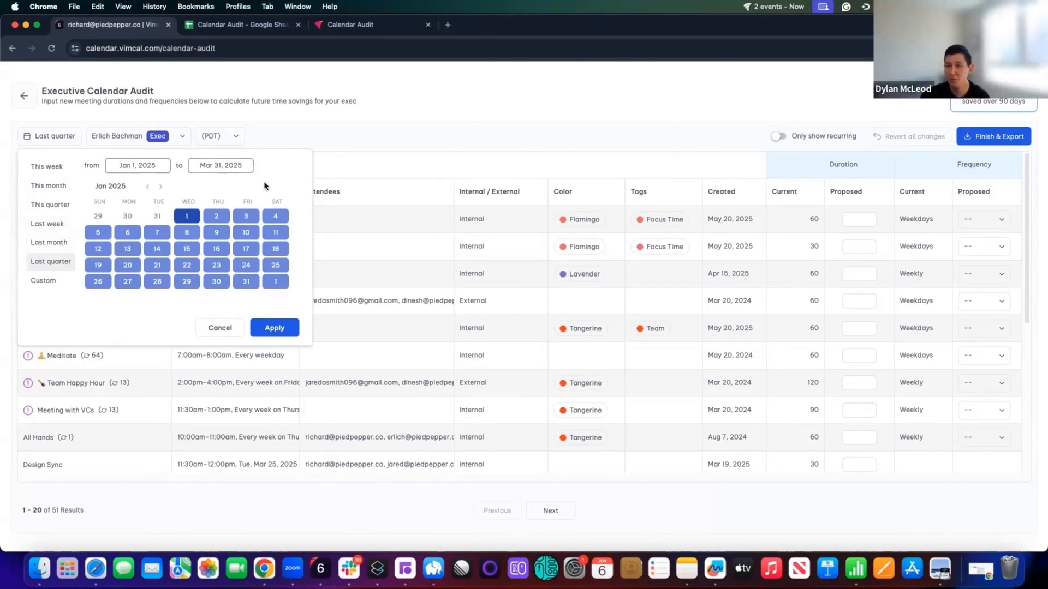
pyautogui.click(376, 146)
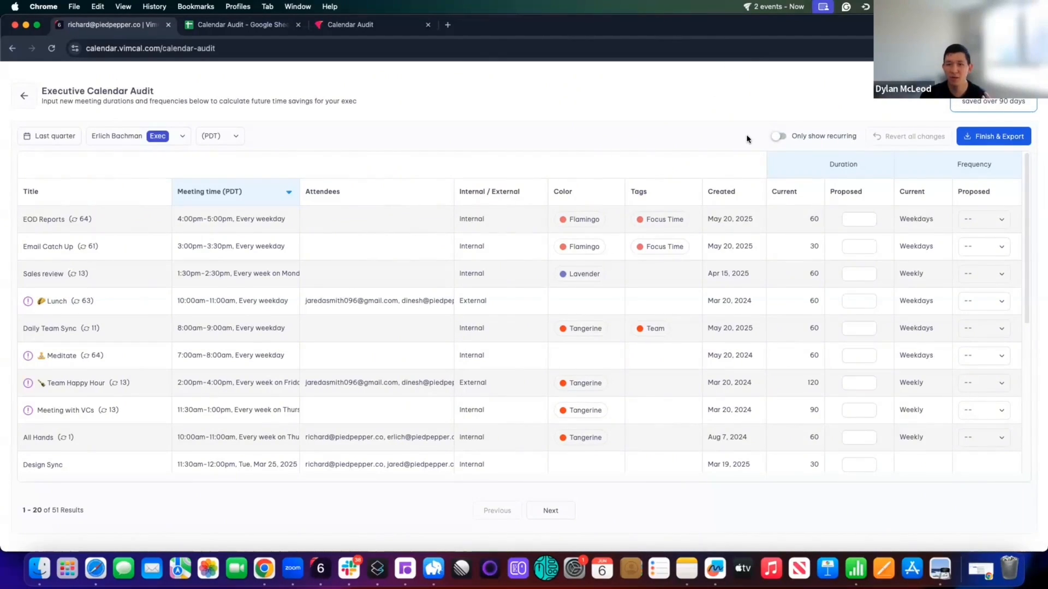
pyautogui.click(779, 140)
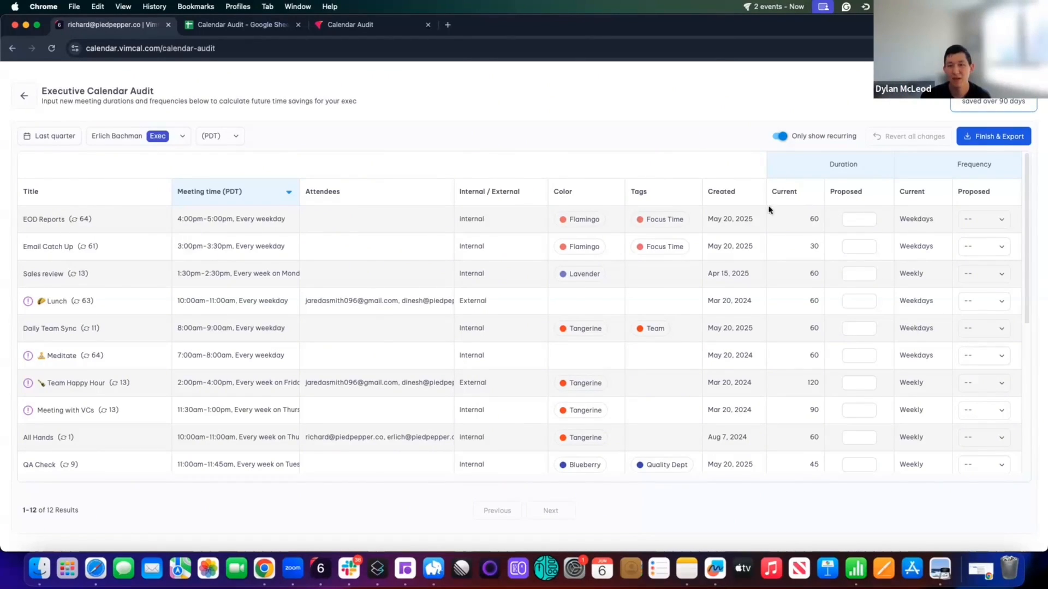
# Propose a 30-minute duration and a Weekly frequency for the EOD Reports meeting
pyautogui.click(858, 221)
pyautogui.write('30')
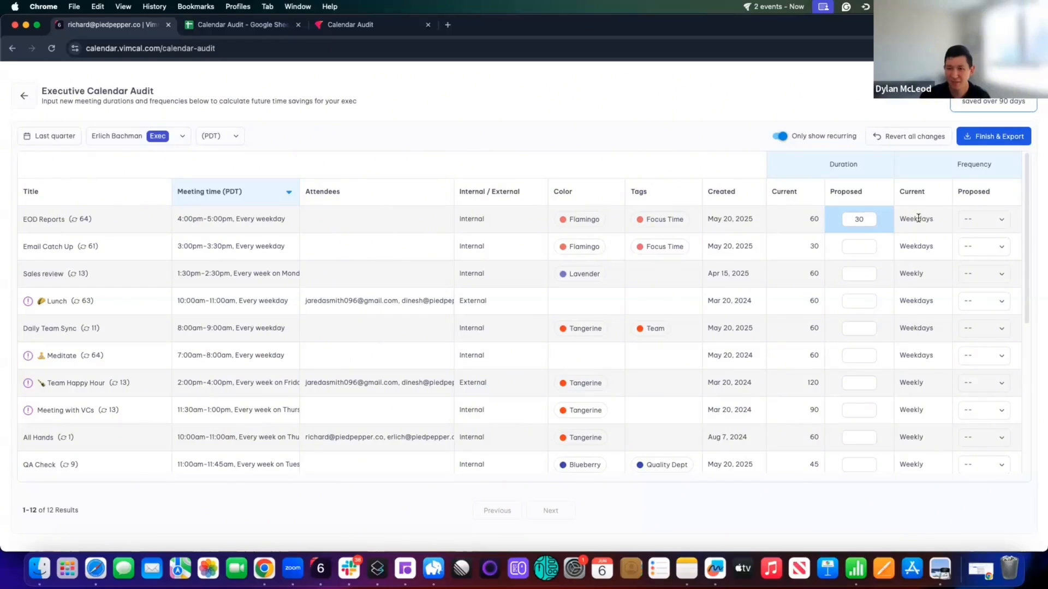
pyautogui.click(971, 224)
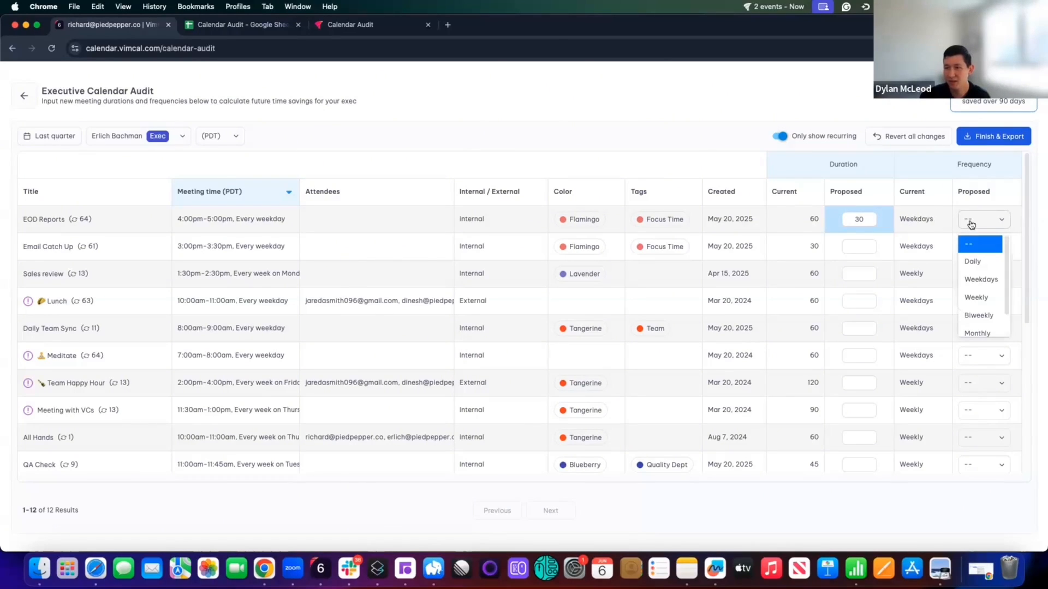
pyautogui.click(976, 298)
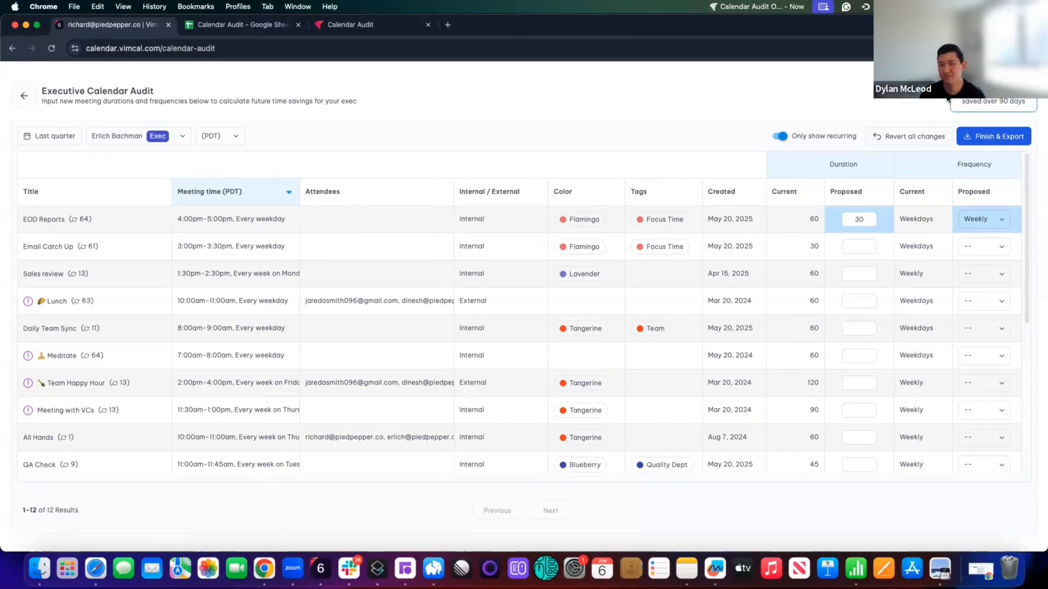
# Set the proposed durations to 45 minutes for Sales review, 30 for Lunch and 0 for Daily Team Sync
pyautogui.click(857, 273)
pyautogui.write('45')
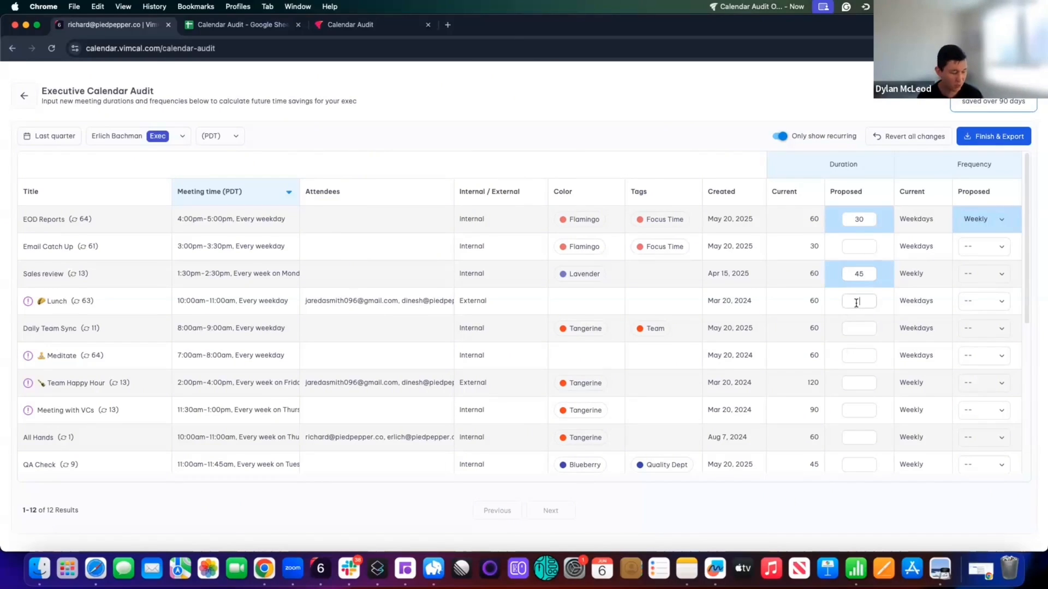
pyautogui.click(856, 301)
pyautogui.write('30')
pyautogui.click(858, 328)
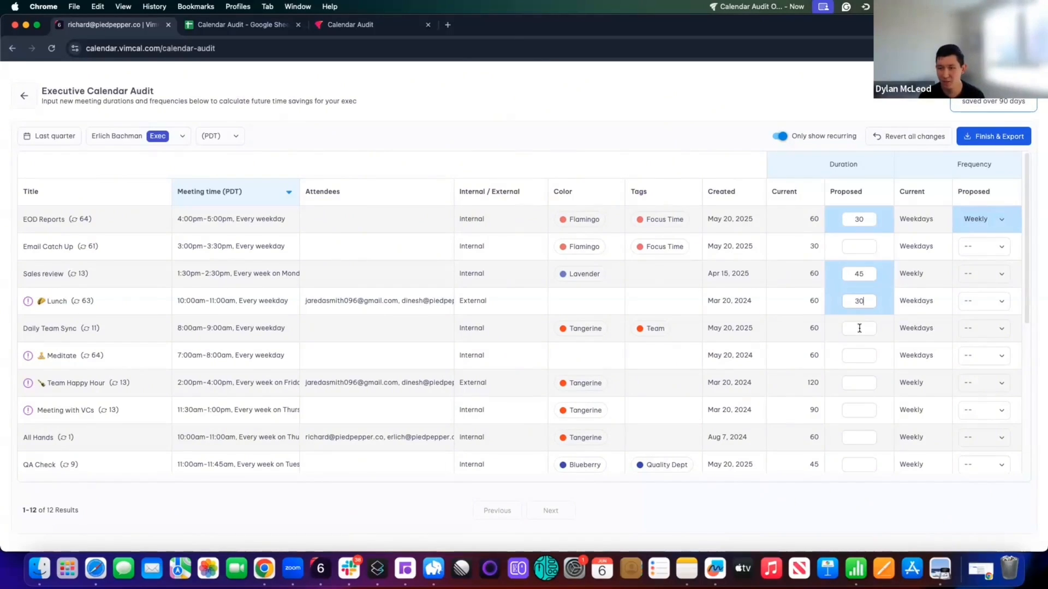
pyautogui.write('0')
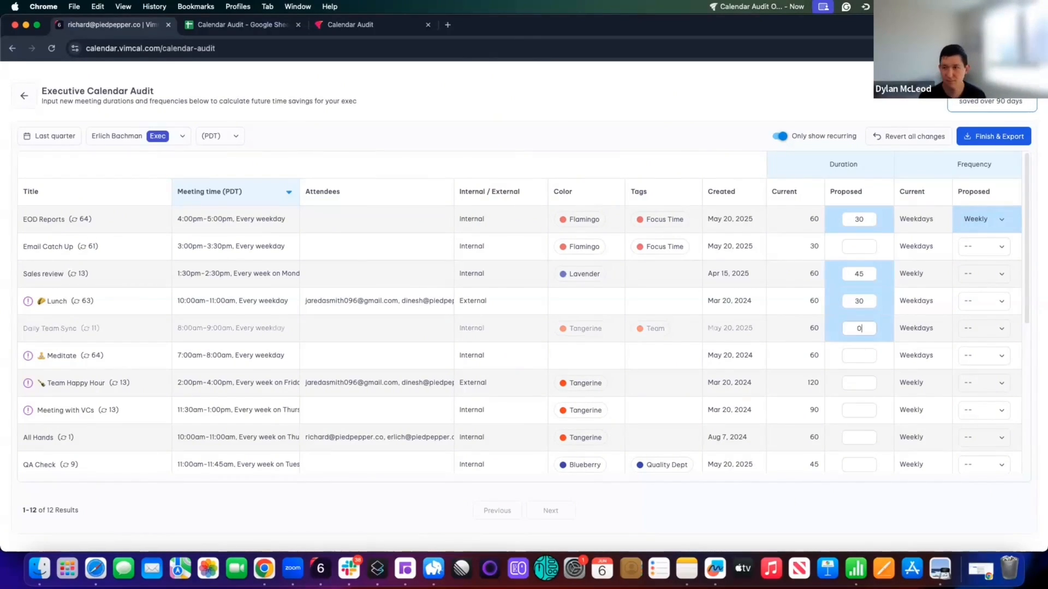
# Set the proposed frequency to Weekly for Lunch and Biweekly for Daily Team Sync
pyautogui.click(983, 301)
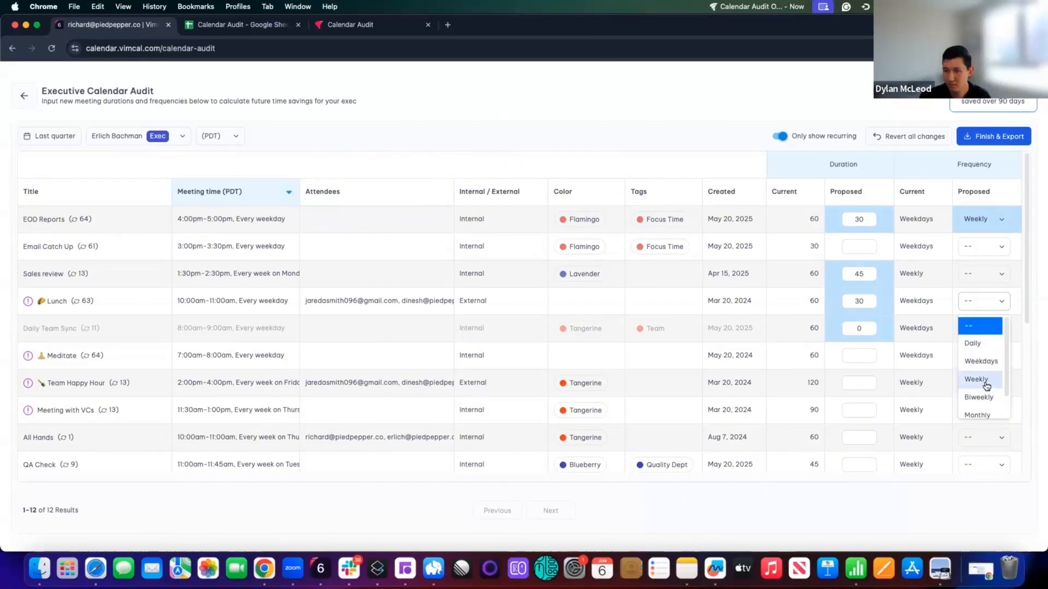
pyautogui.click(976, 378)
pyautogui.click(983, 328)
pyautogui.click(983, 430)
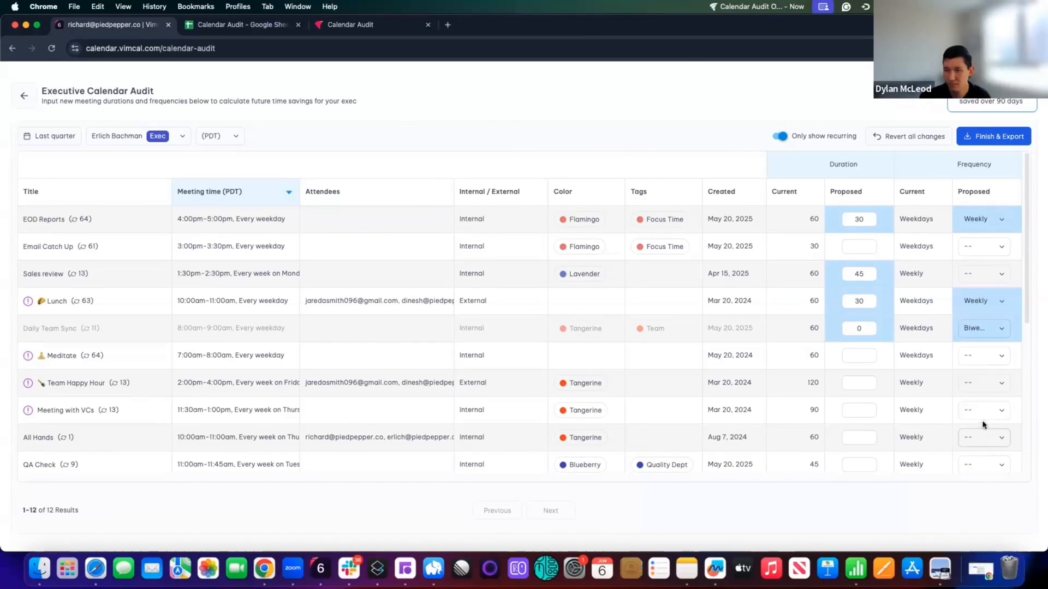
# Finish and export the calendar audit, and open vimcal-audit.pdf from the exported folder
pyautogui.click(998, 143)
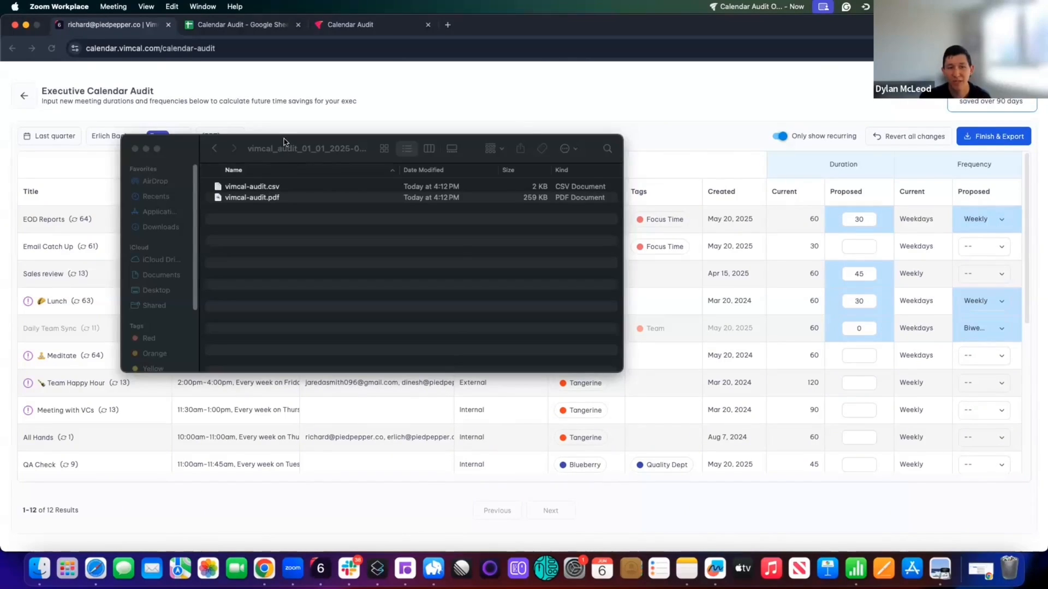
pyautogui.click(285, 142)
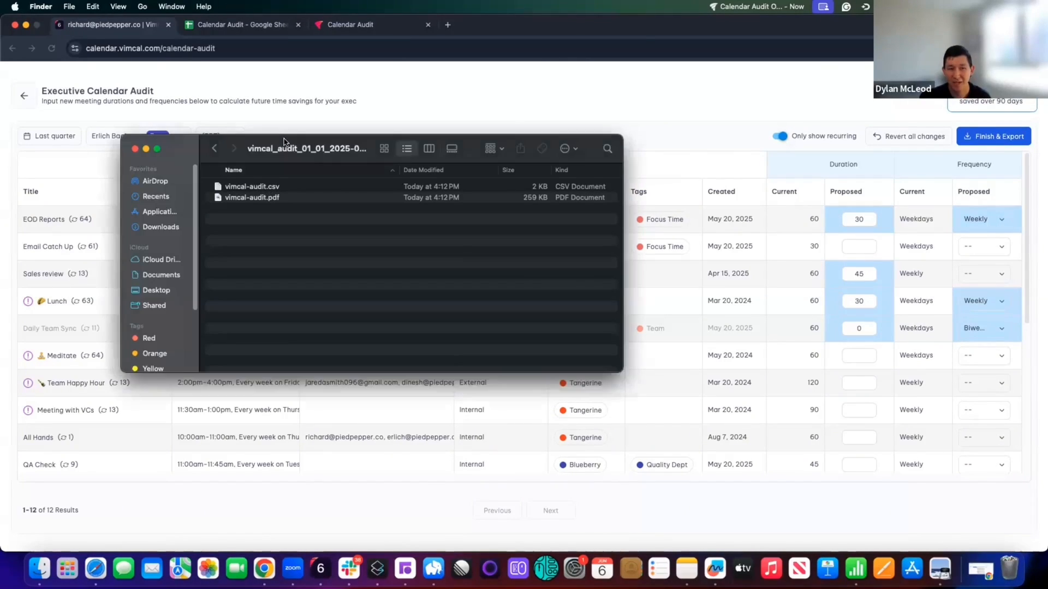
pyautogui.moveTo(340, 162); pyautogui.dragTo(434, 184)
pyautogui.click(347, 210)
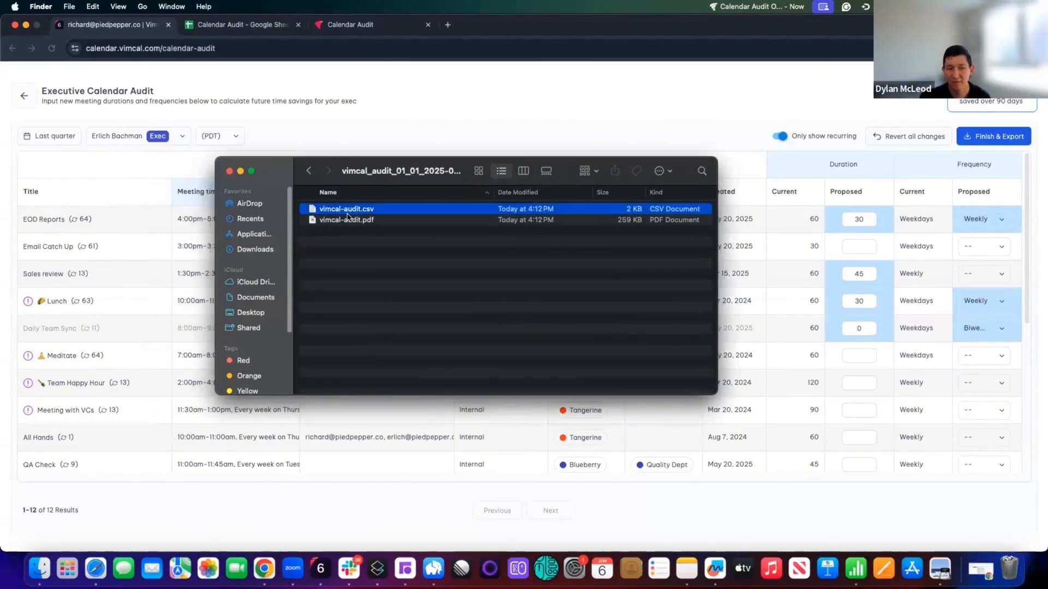
pyautogui.click(349, 221)
pyautogui.click(354, 211)
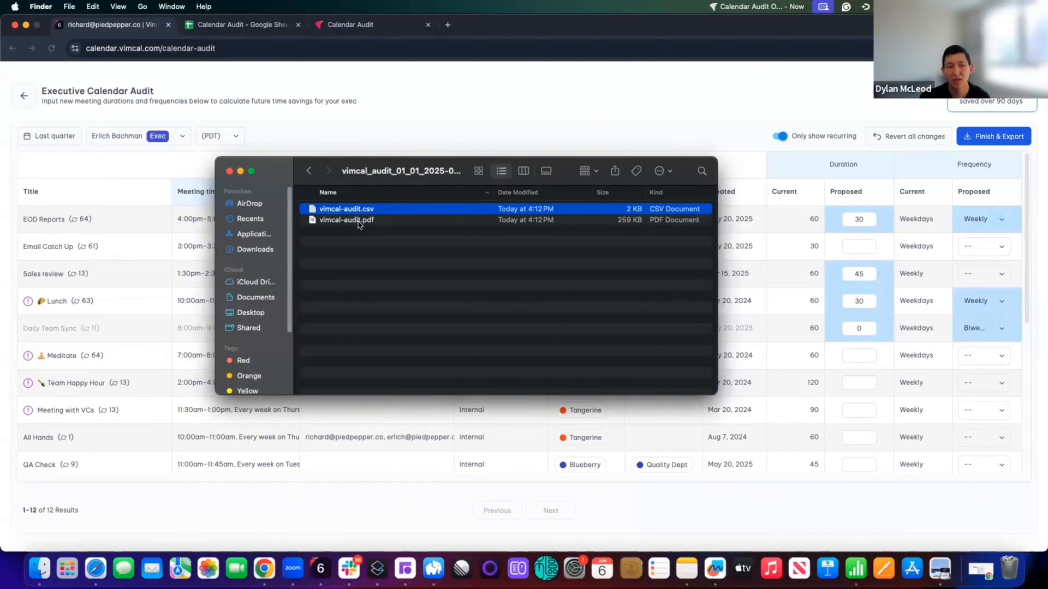
pyautogui.click(371, 222)
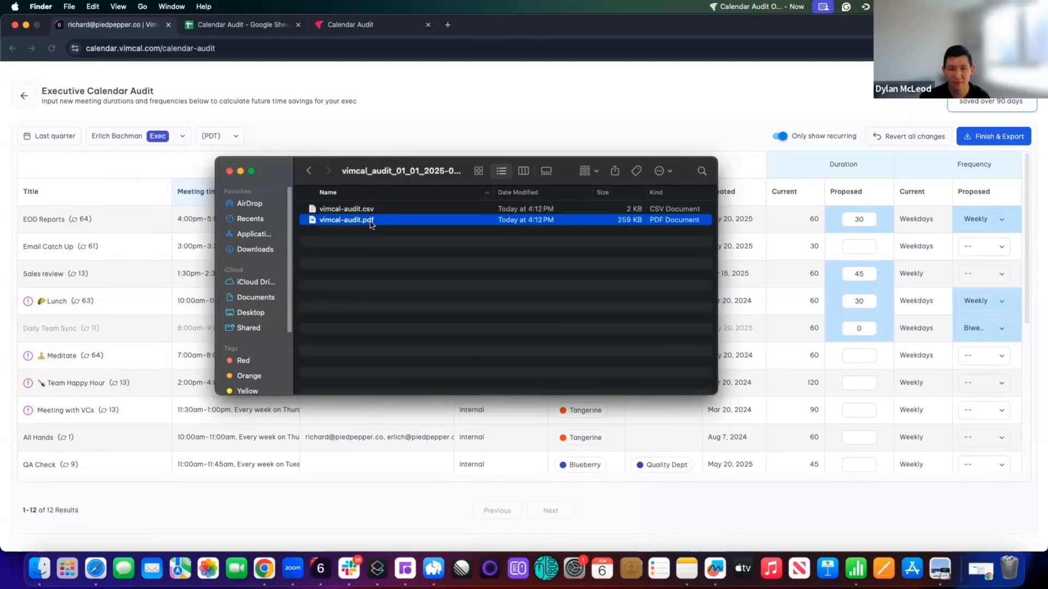
pyautogui.doubleClick(371, 220)
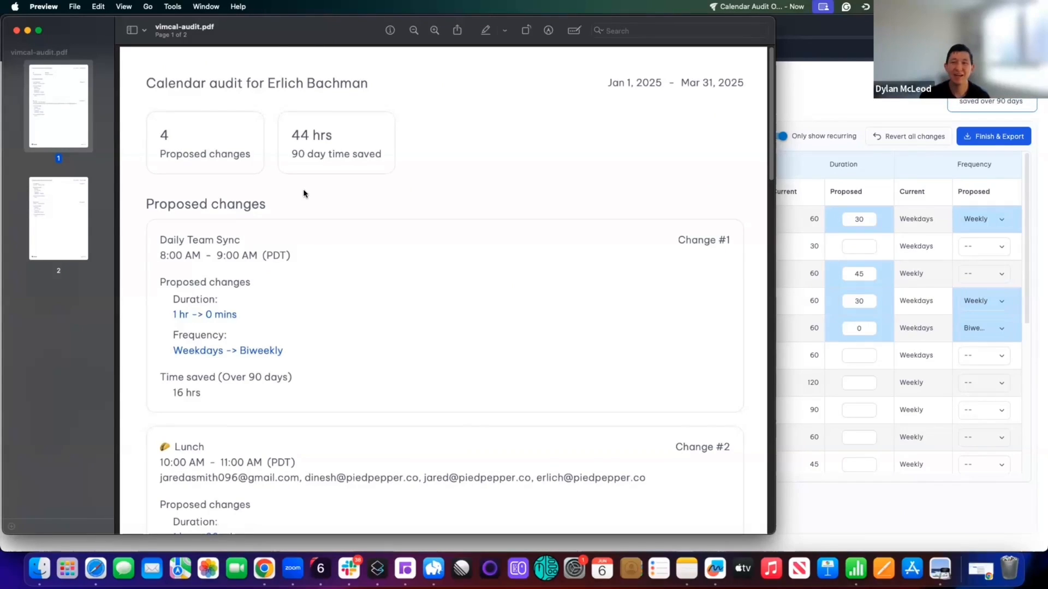
# Review the proposed changes and time savings across both pages of the audit PDF, and close it to return to the audit
pyautogui.scroll(-1, 345, 190)
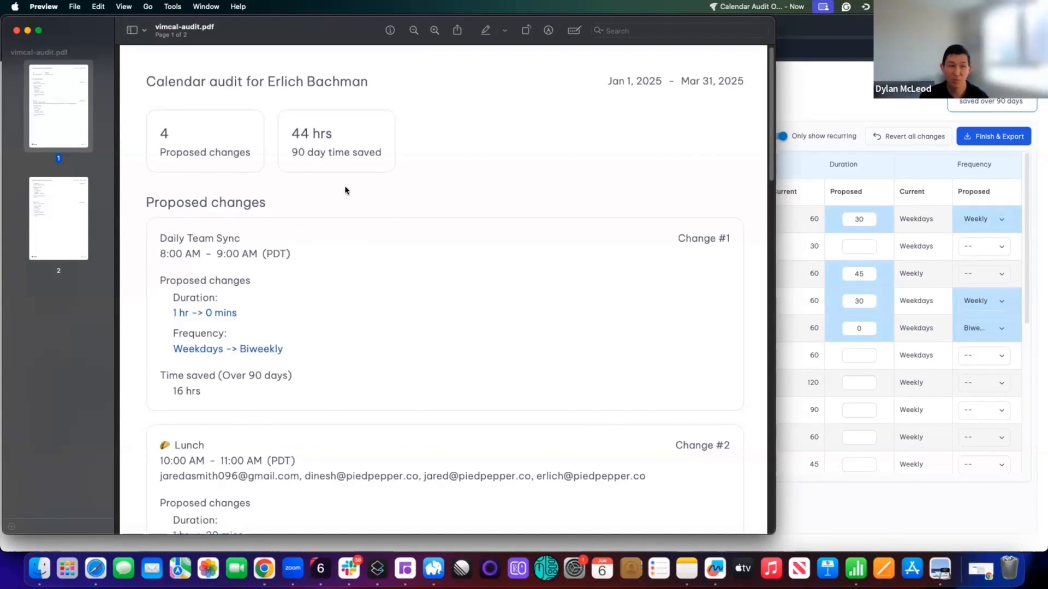
pyautogui.scroll(-3, 344, 191)
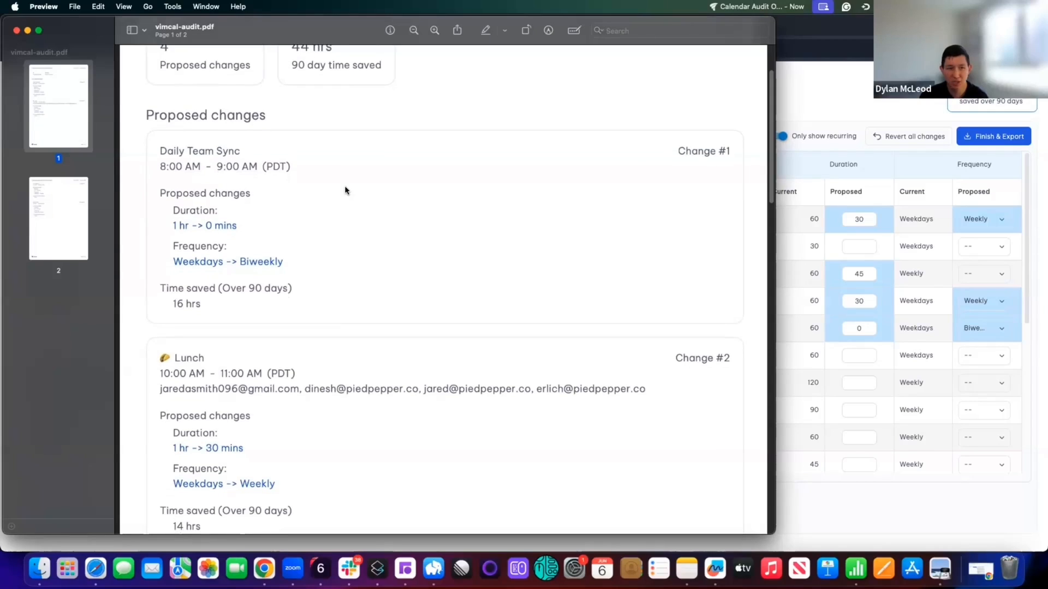
pyautogui.scroll(-1, 345, 191)
pyautogui.scroll(-1, 282, 221)
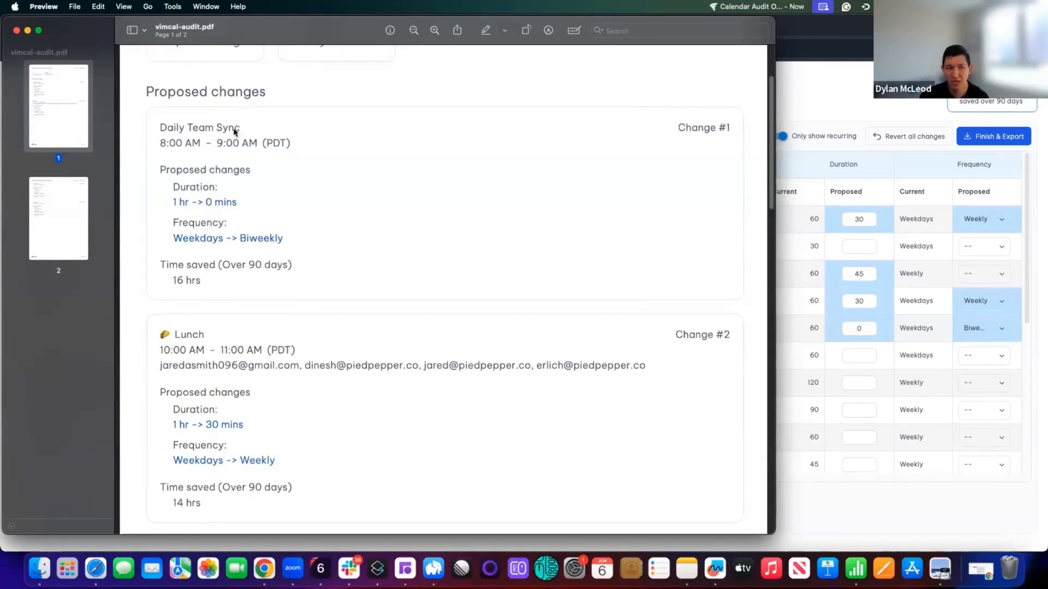
pyautogui.scroll(-1, 232, 227)
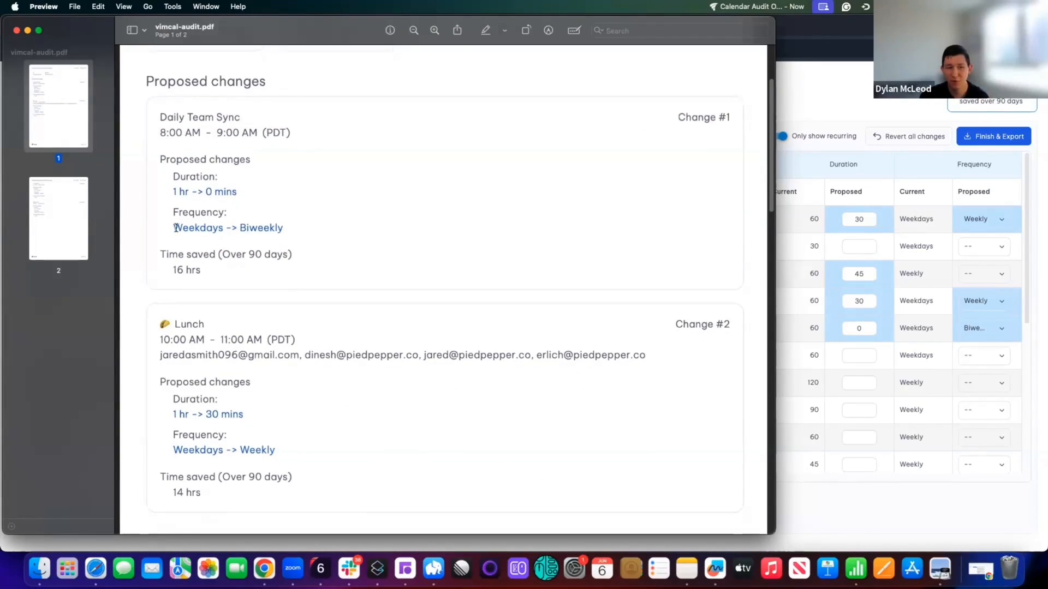
pyautogui.moveTo(174, 227); pyautogui.dragTo(290, 228)
pyautogui.click(203, 228)
pyautogui.scroll(-1, 294, 236)
pyautogui.scroll(-10, 294, 235)
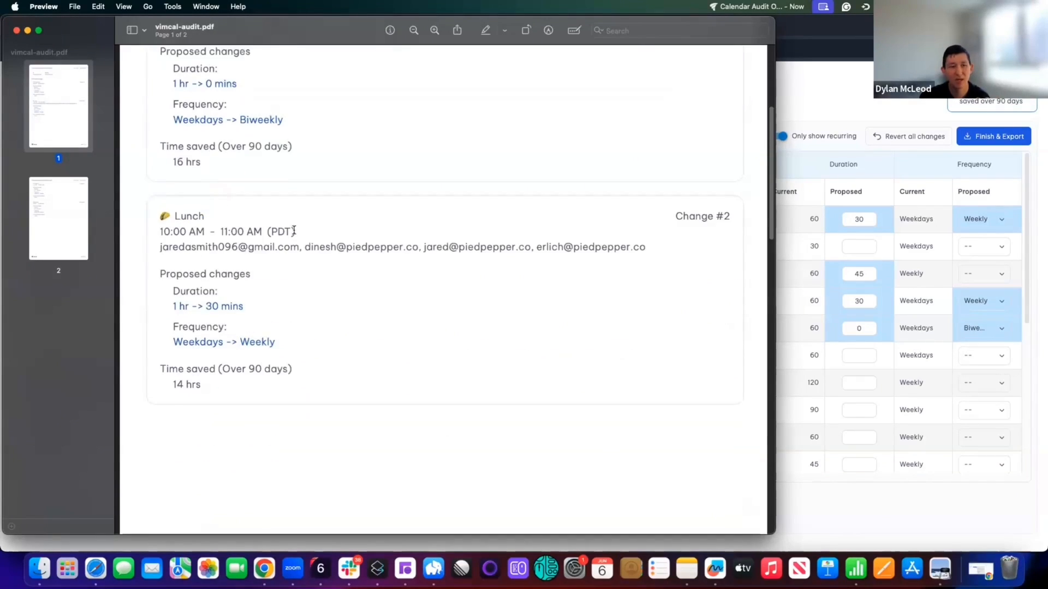
pyautogui.scroll(-2, 330, 280)
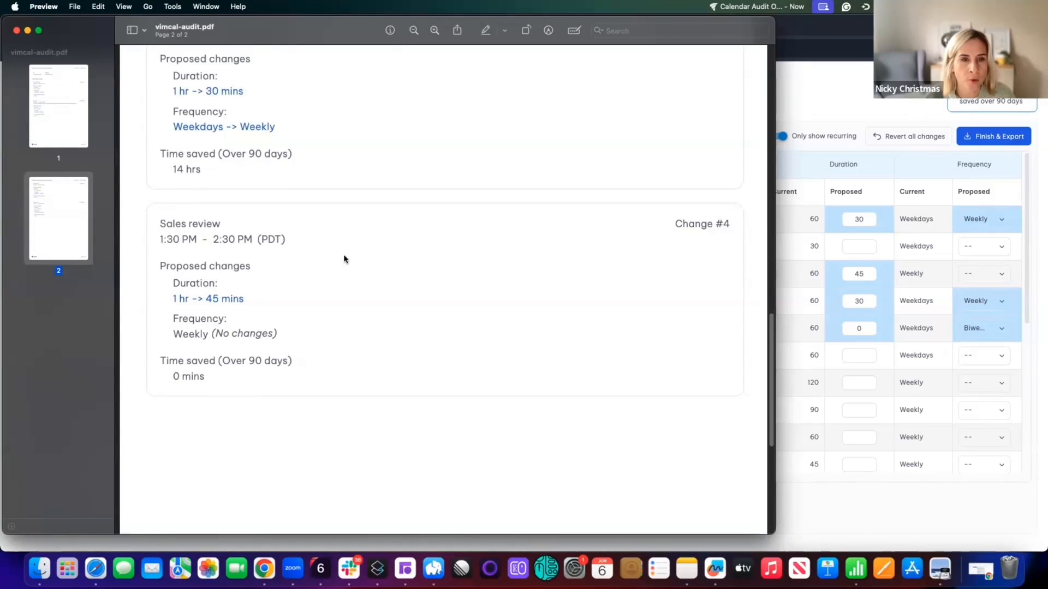
pyautogui.scroll(1, 344, 258)
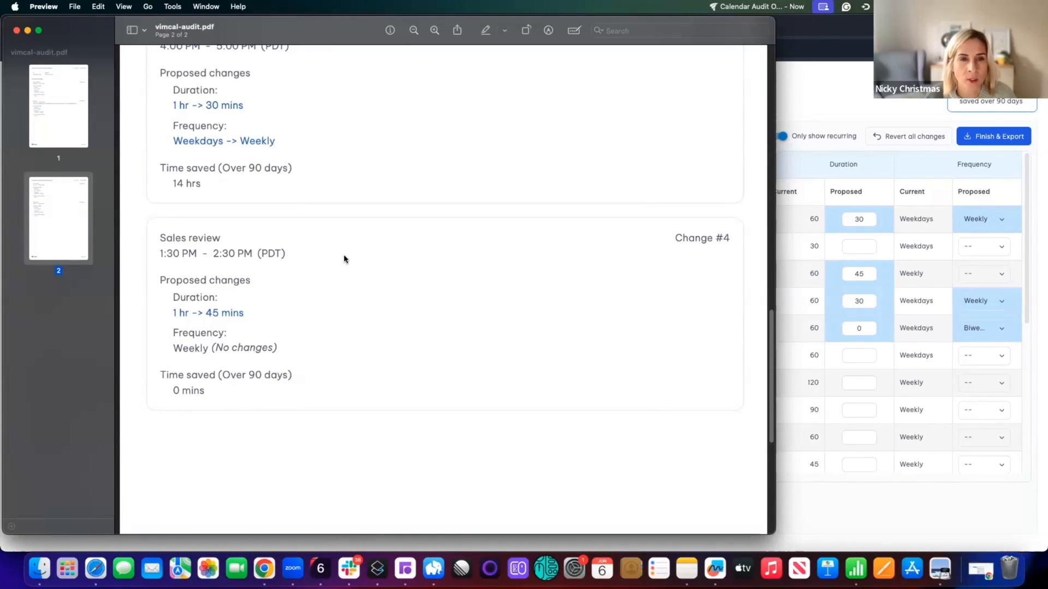
pyautogui.scroll(5, 343, 259)
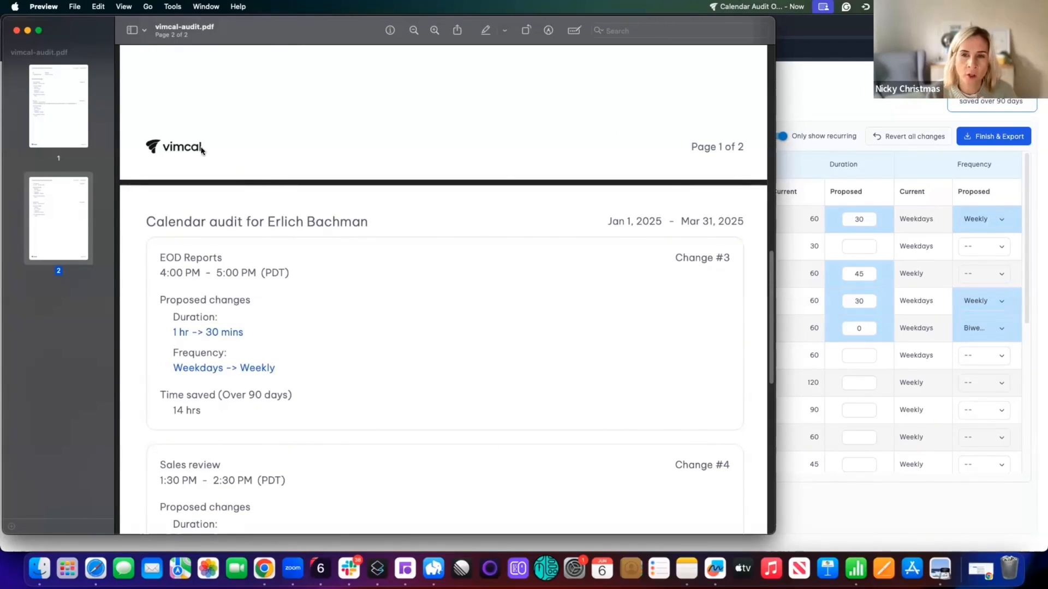
pyautogui.click(17, 31)
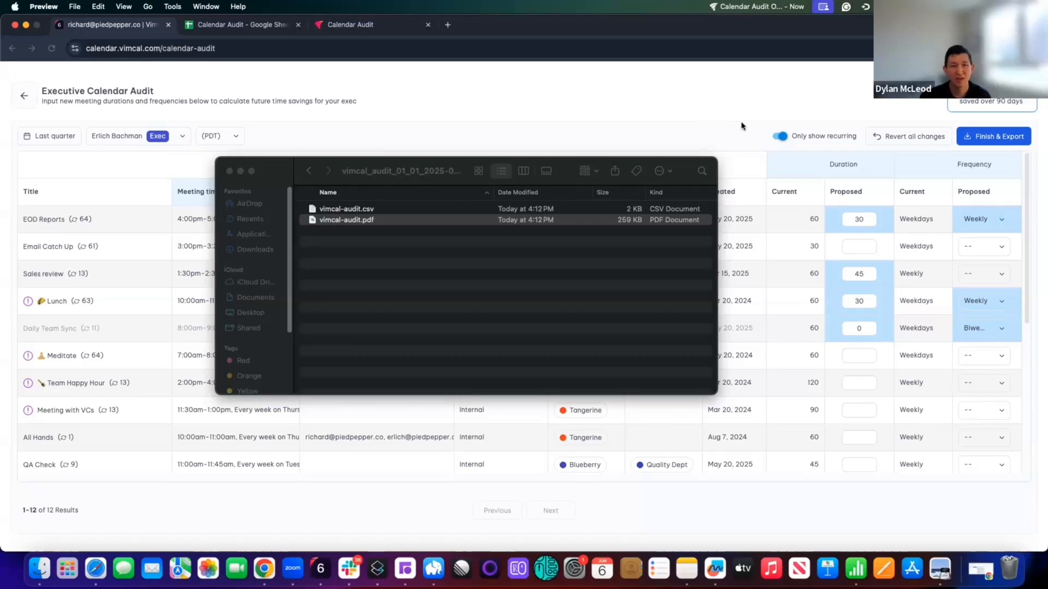
pyautogui.click(662, 116)
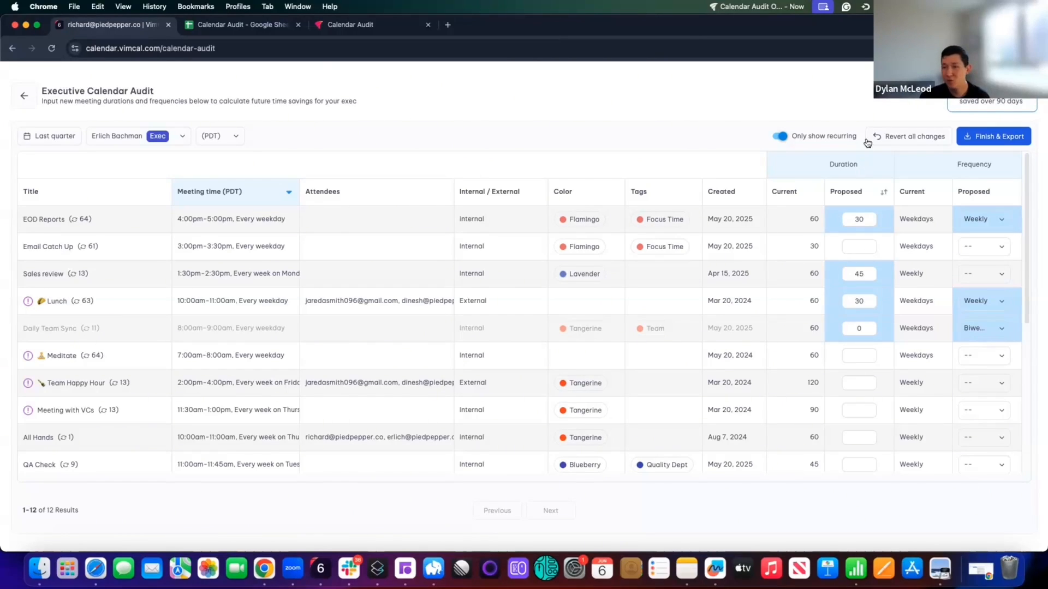
# Switch to the Calendar Audit Google Sheet and import vimcal-audit.csv from the exported folder as a new spreadsheet with automatic separator detection
pyautogui.click(248, 28)
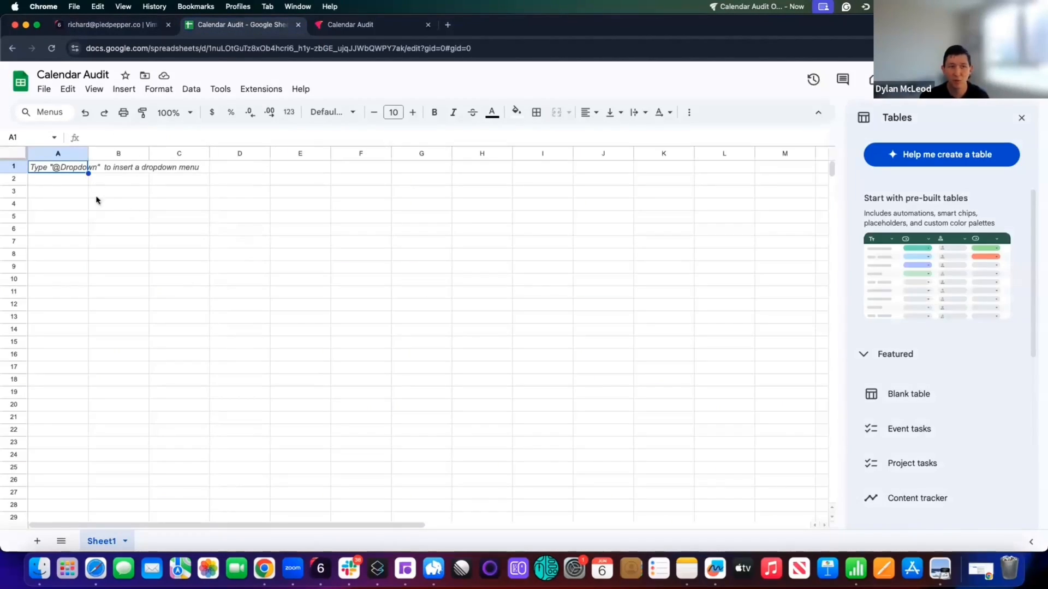
pyautogui.click(43, 89)
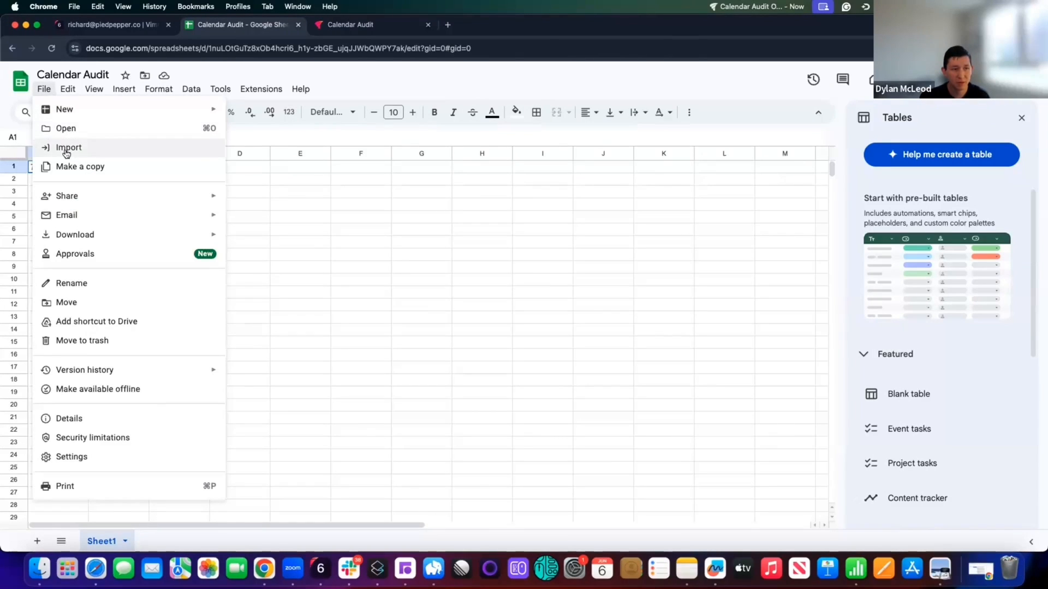
pyautogui.click(66, 152)
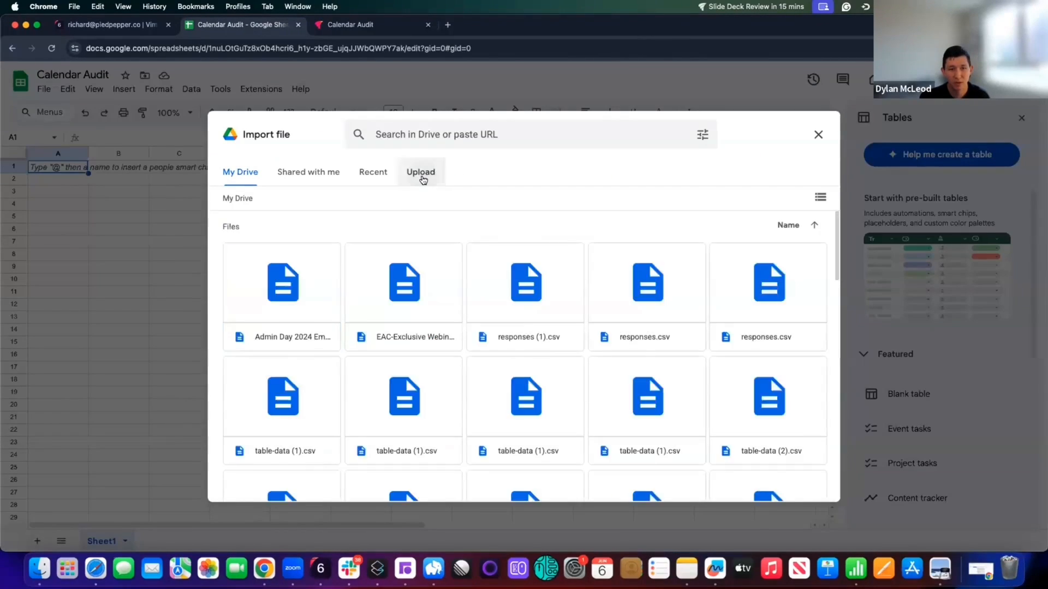
pyautogui.click(423, 180)
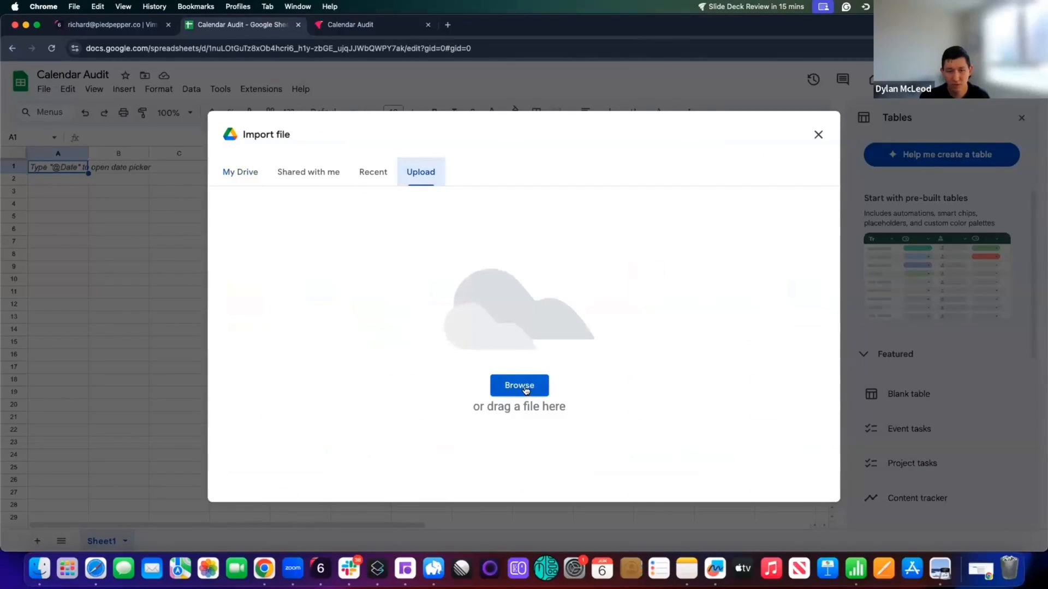
pyautogui.click(525, 388)
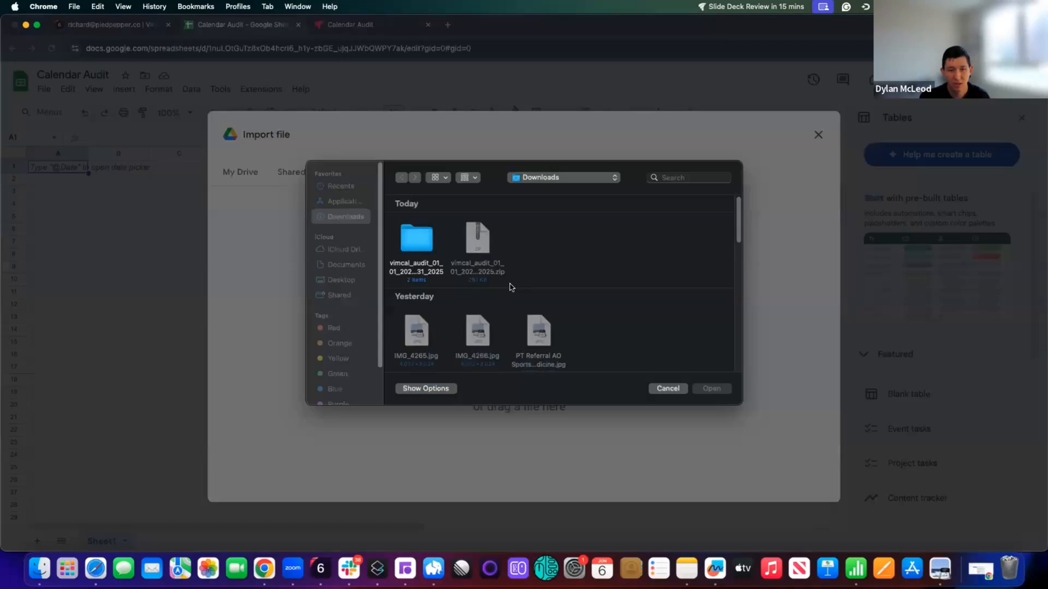
pyautogui.doubleClick(415, 237)
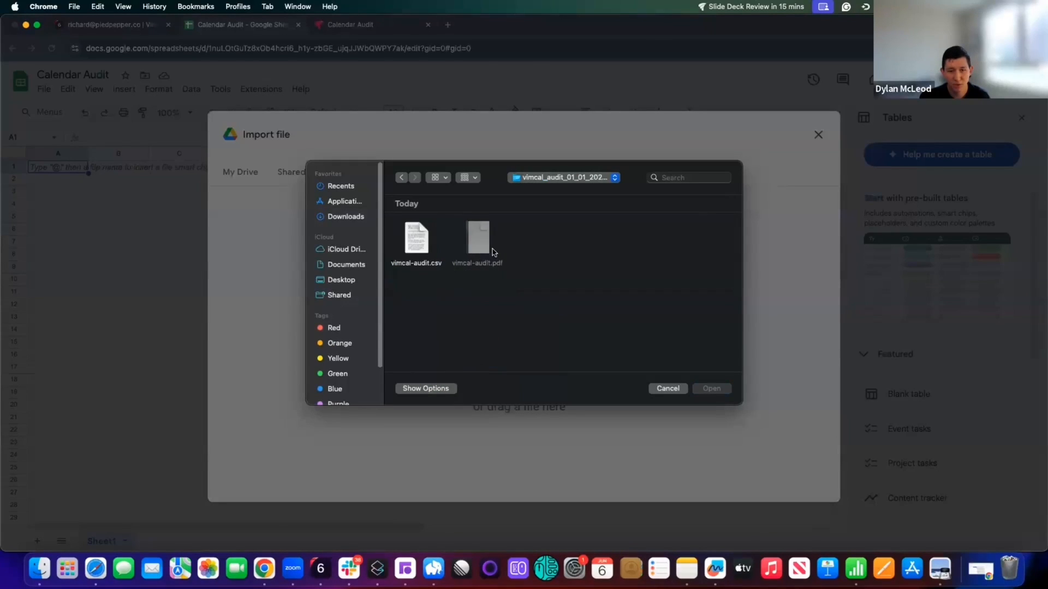
pyautogui.doubleClick(414, 245)
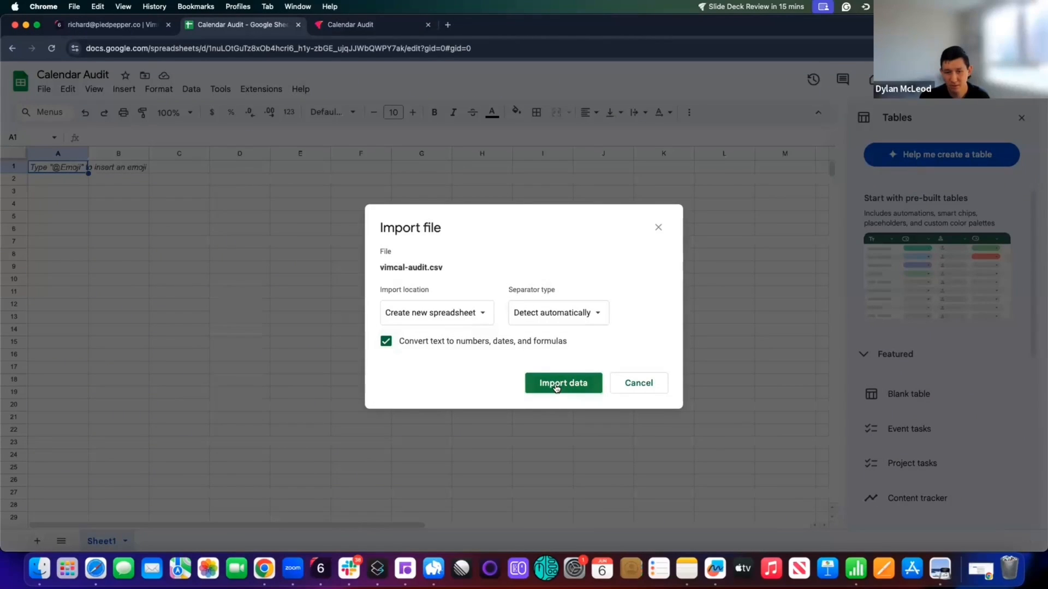
pyautogui.click(560, 389)
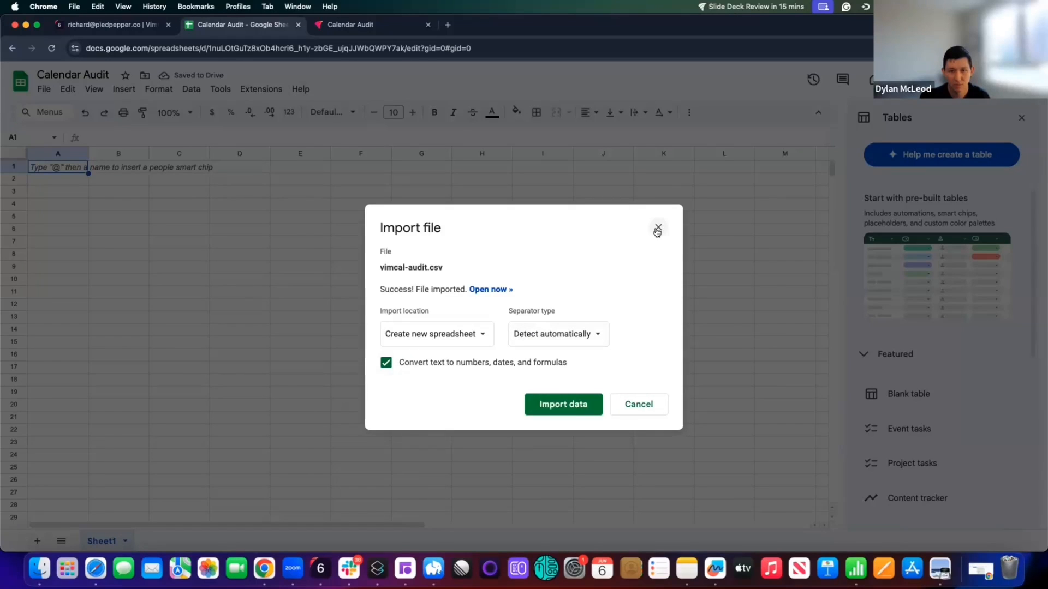
# Open the imported vimcal-audit spreadsheet and examine the titles and meeting times of the listed recurring meetings
pyautogui.click(488, 290)
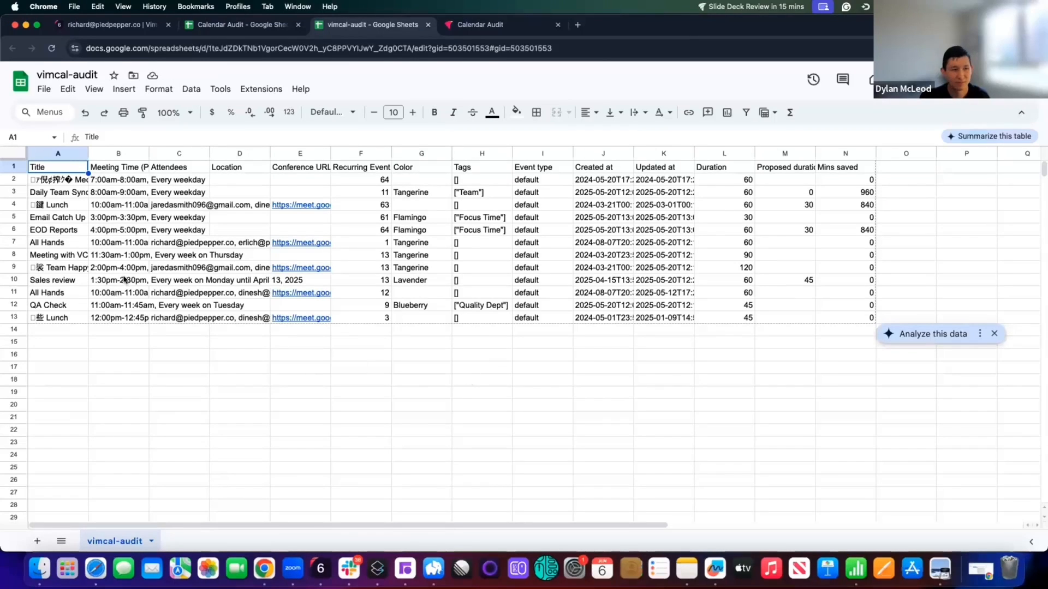
pyautogui.click(70, 307)
pyautogui.click(73, 293)
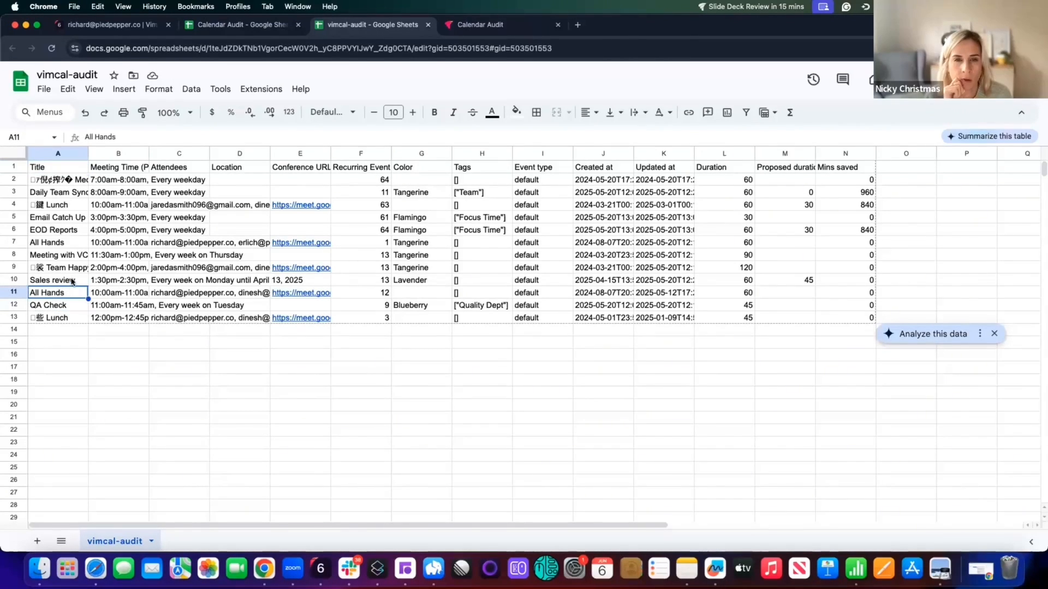
pyautogui.click(72, 281)
pyautogui.click(68, 230)
pyautogui.click(79, 242)
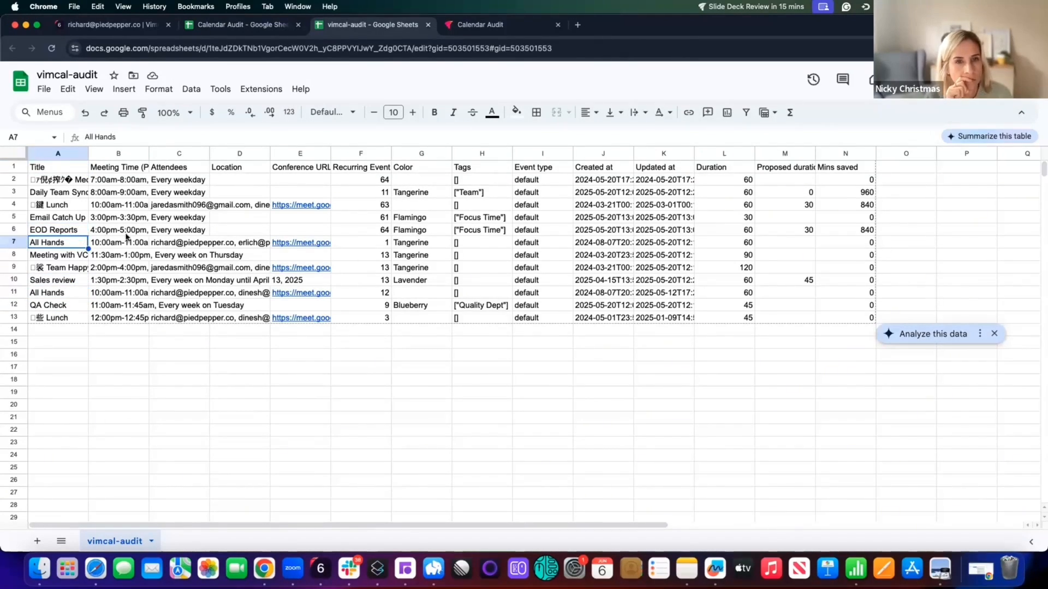
pyautogui.click(178, 180)
pyautogui.click(131, 184)
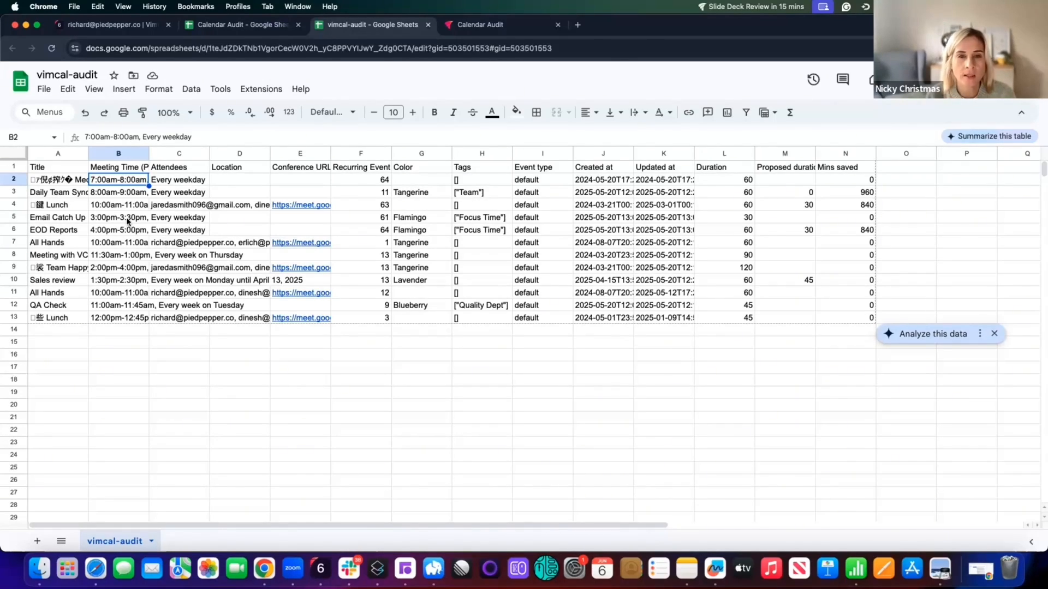
pyautogui.click(76, 221)
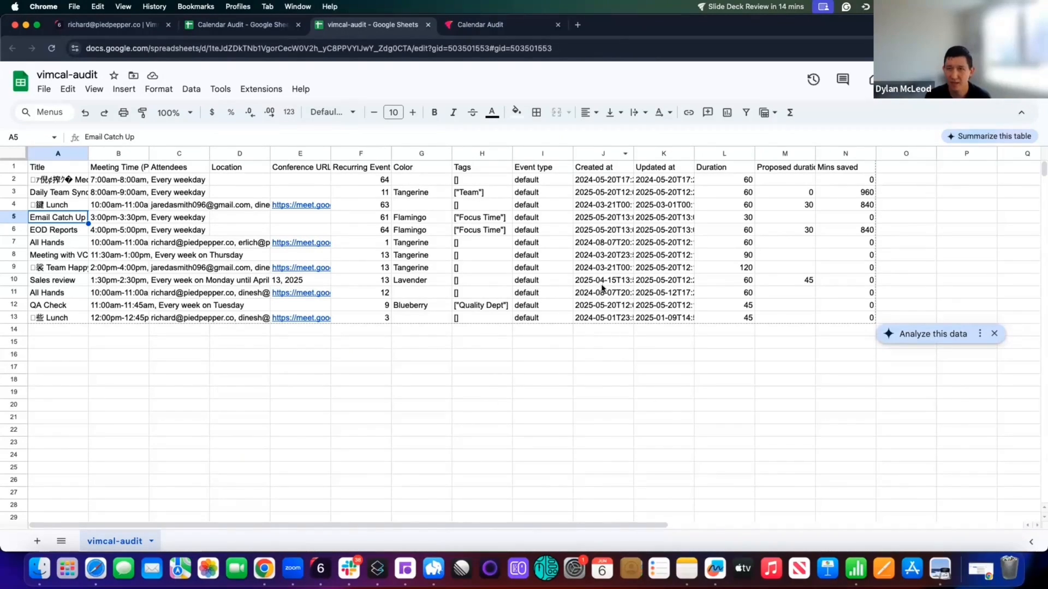
pyautogui.click(358, 382)
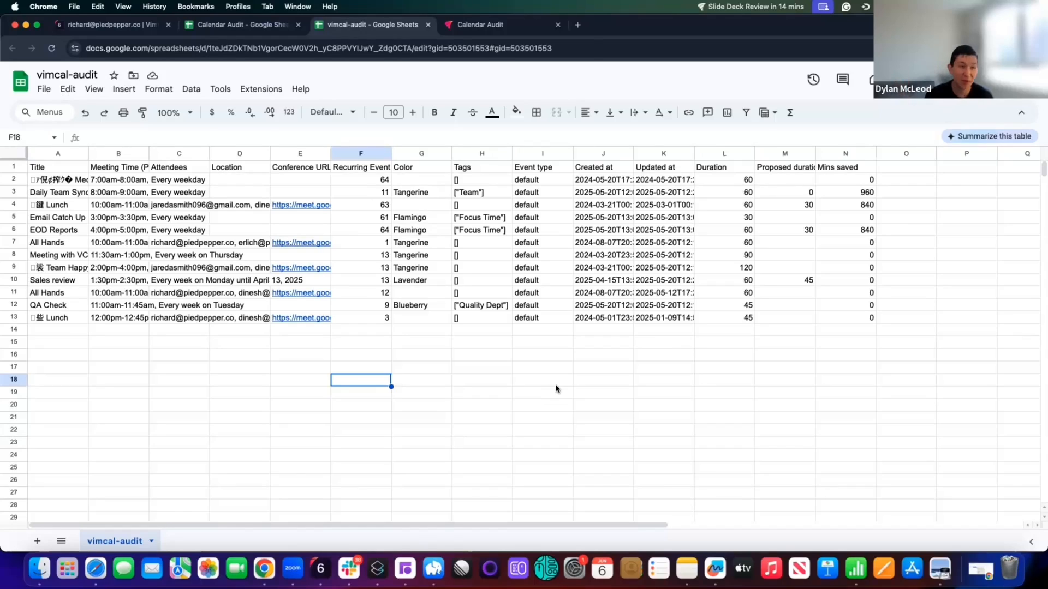